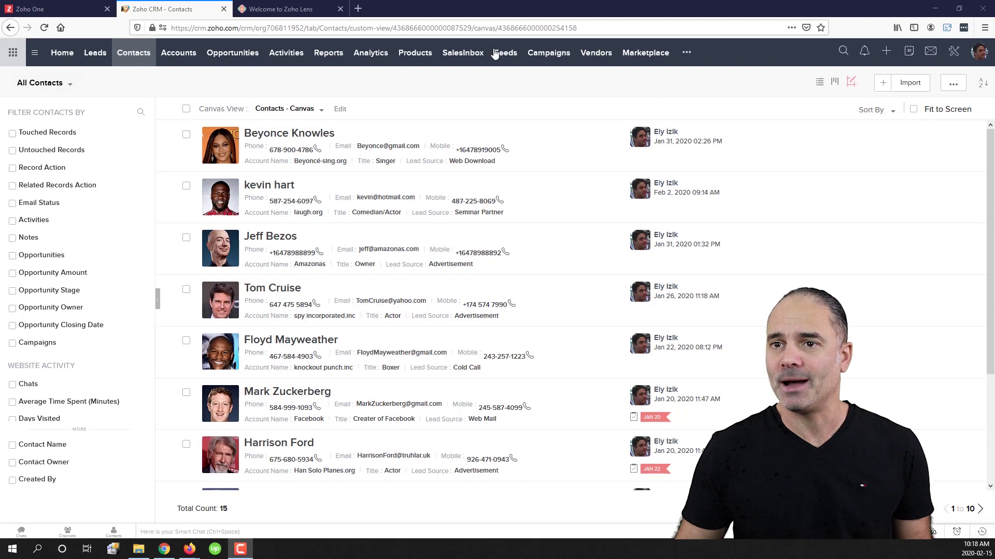
Step: Upload the Canva online reviews JPG from Downloads as an attachment on the Beyoncé-sing.org account
click(181, 54)
click(312, 177)
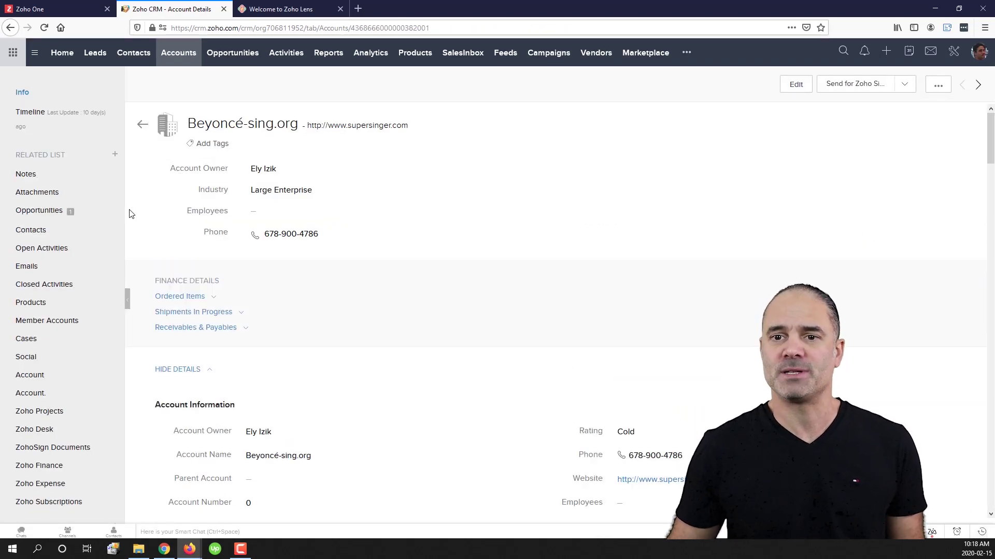
click(115, 193)
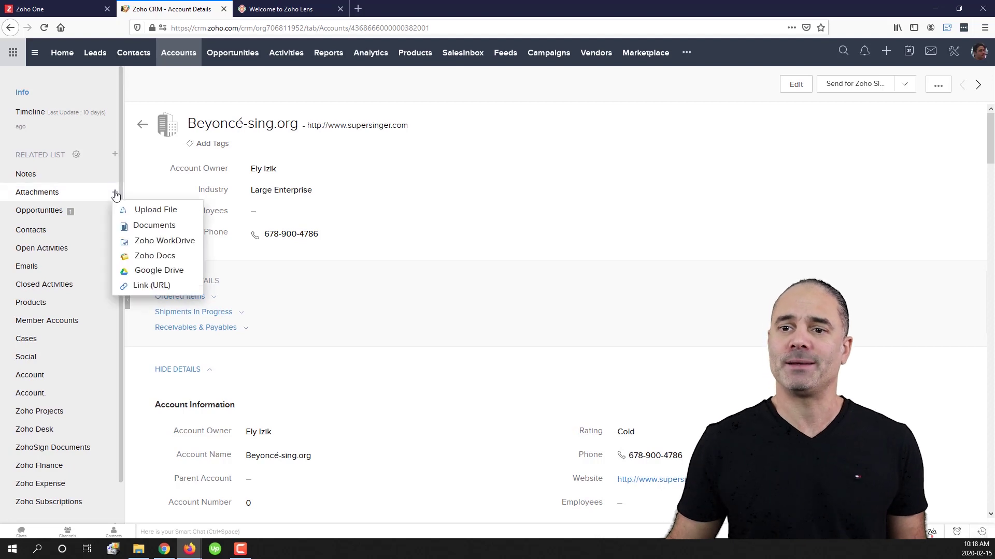
click(158, 209)
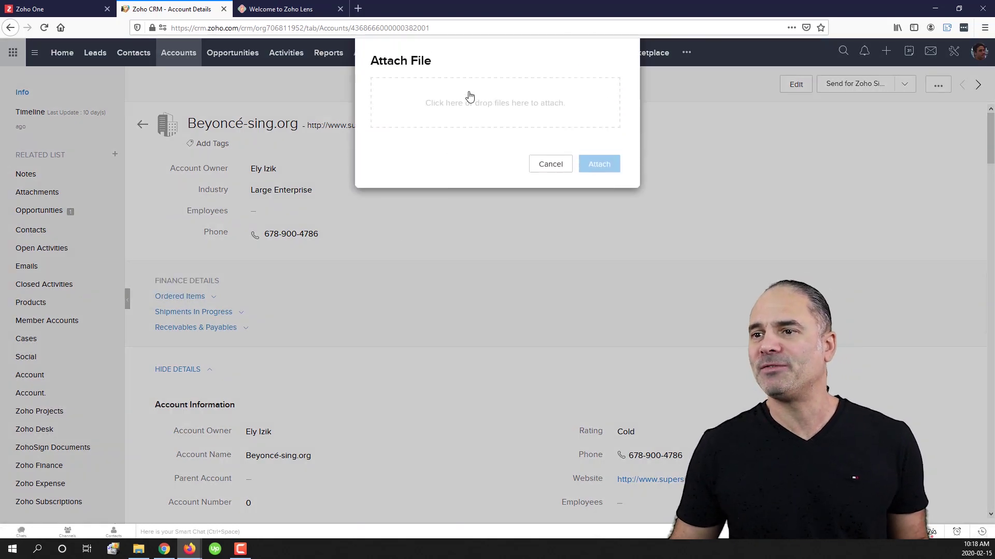
click(469, 102)
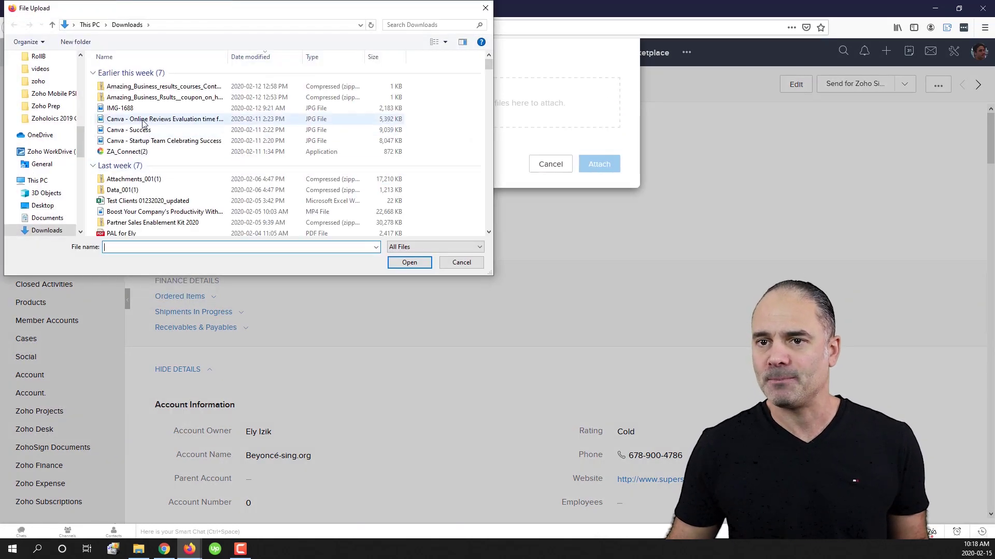
double_click(143, 120)
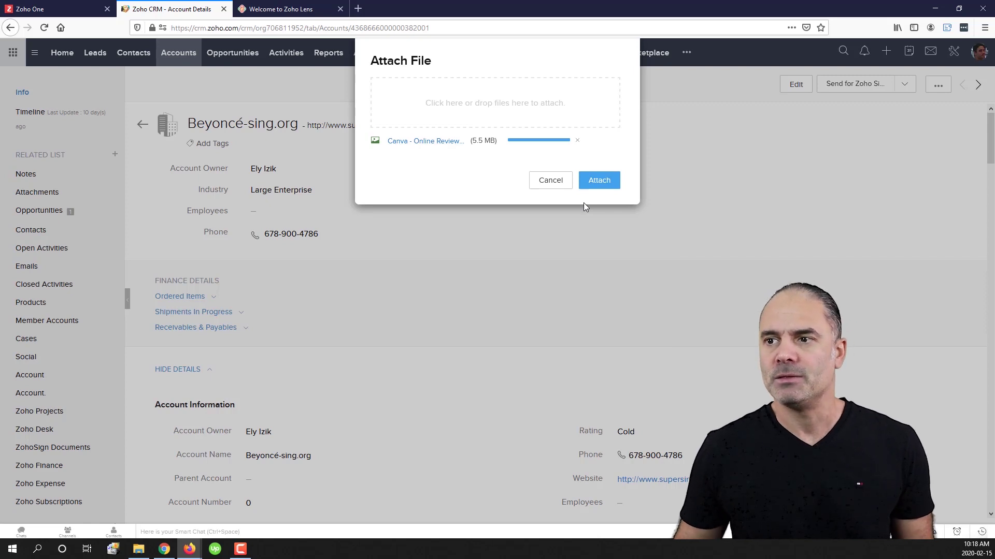
click(595, 181)
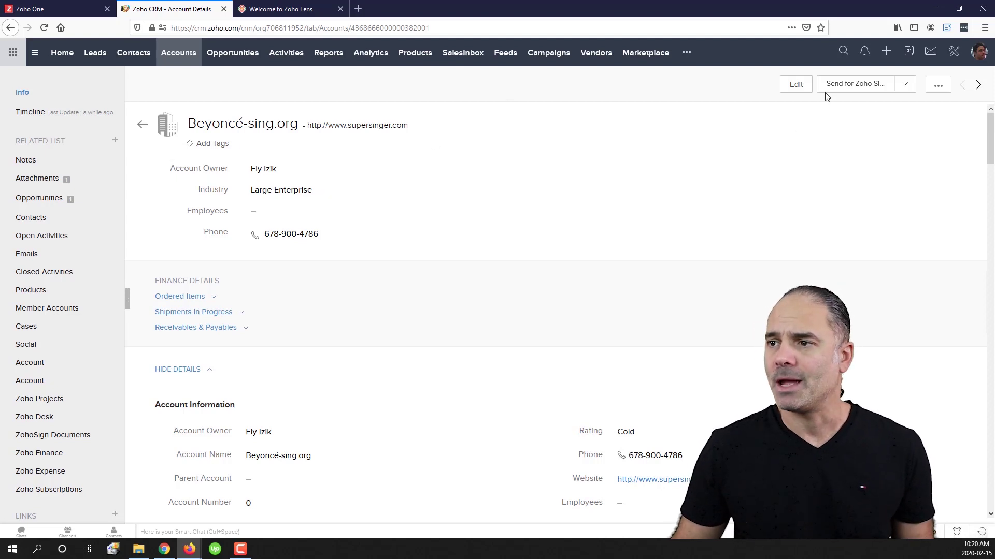
Step: Return to the Contacts list showing all 15 contacts
click(145, 58)
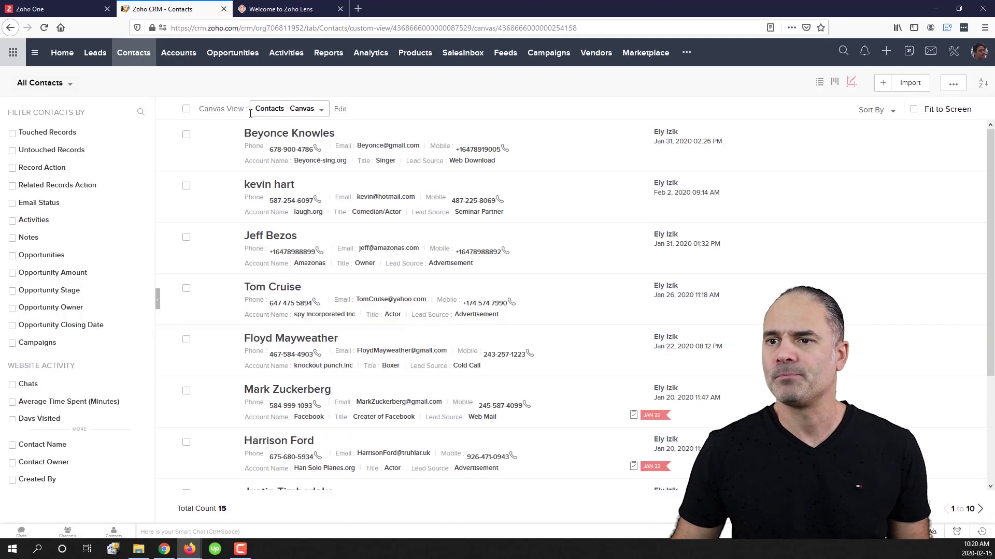
Step: Open the singer contact's record, start an email and view attach sources, then discard the draft
click(309, 134)
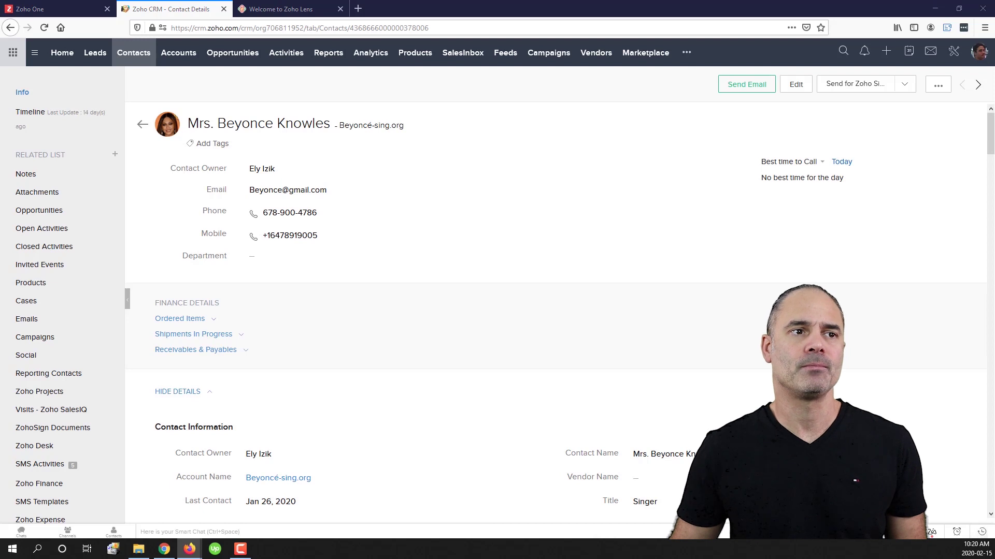
click(747, 84)
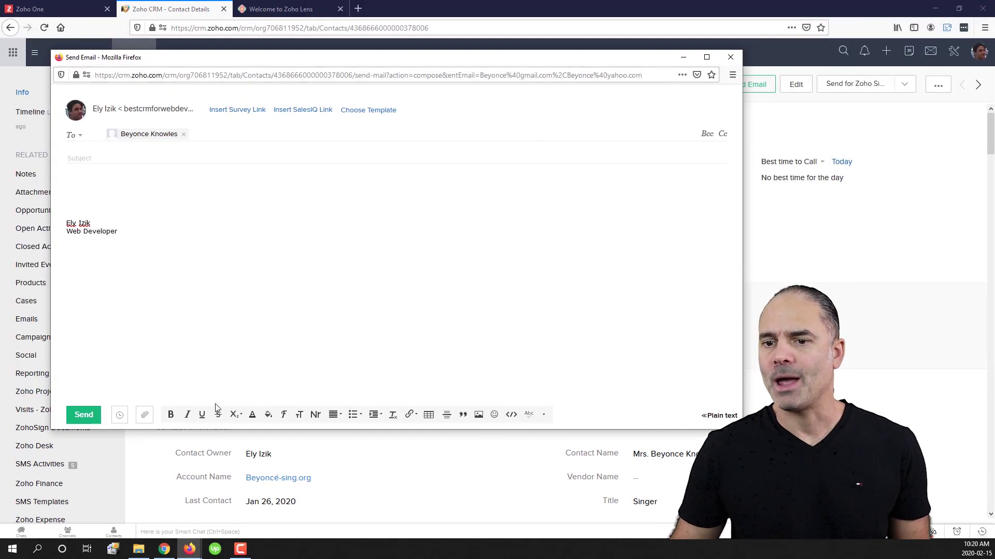
click(144, 416)
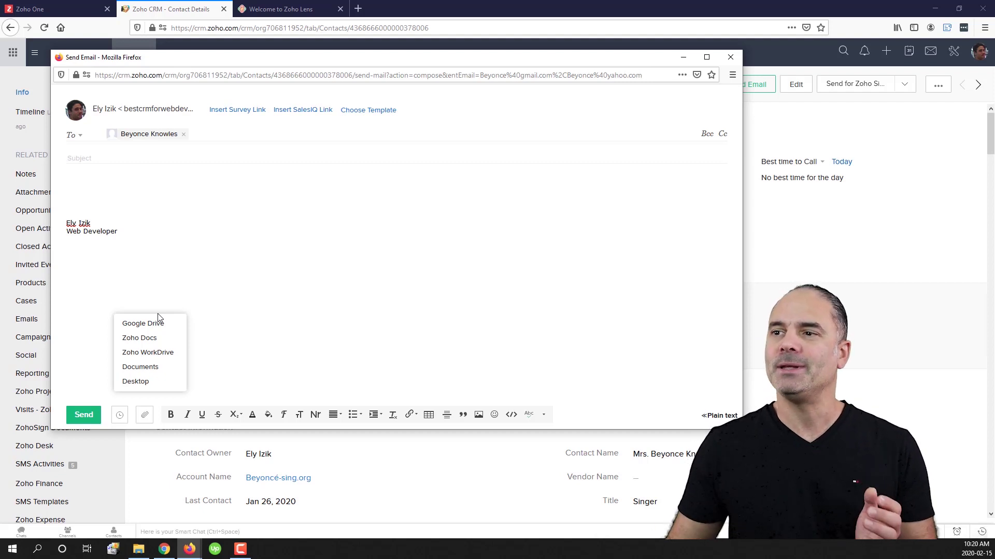
click(683, 58)
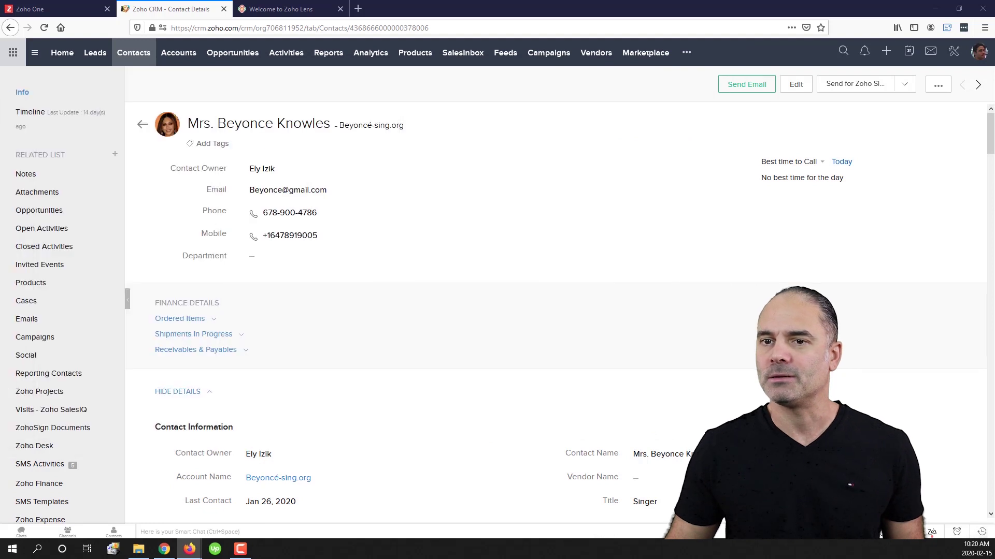
Step: Download the Canva online reviews image from the Beyoncé-sing.org account's attachments to the computer
click(65, 191)
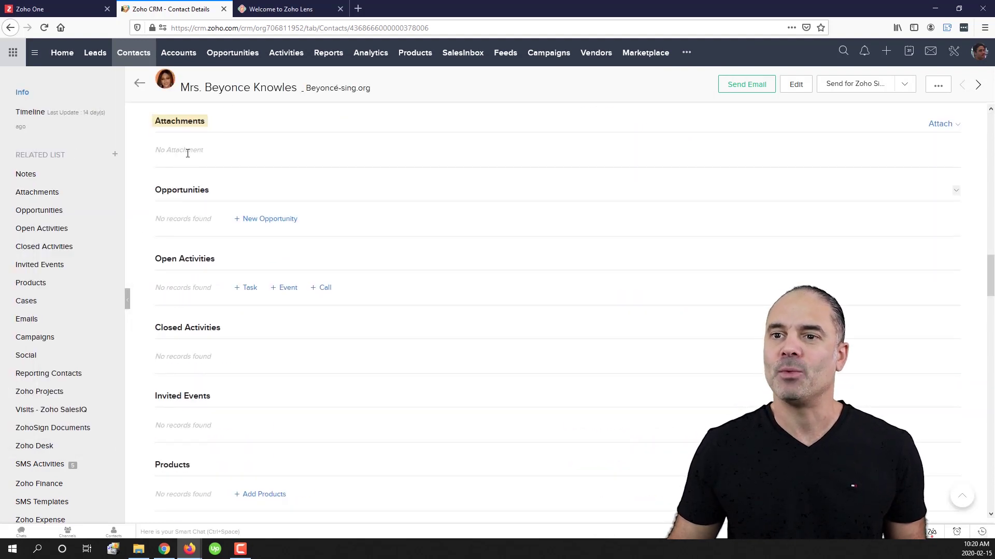
click(10, 28)
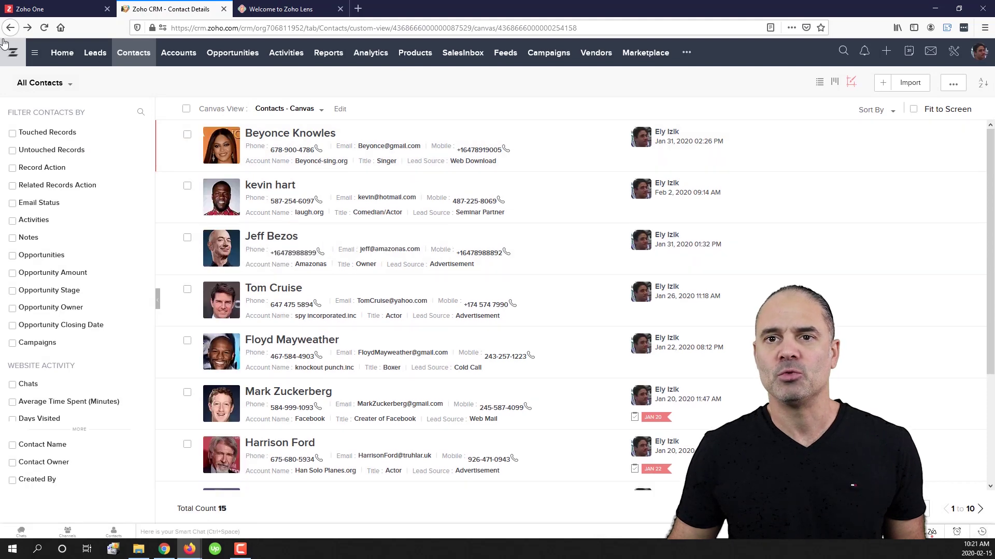
click(10, 28)
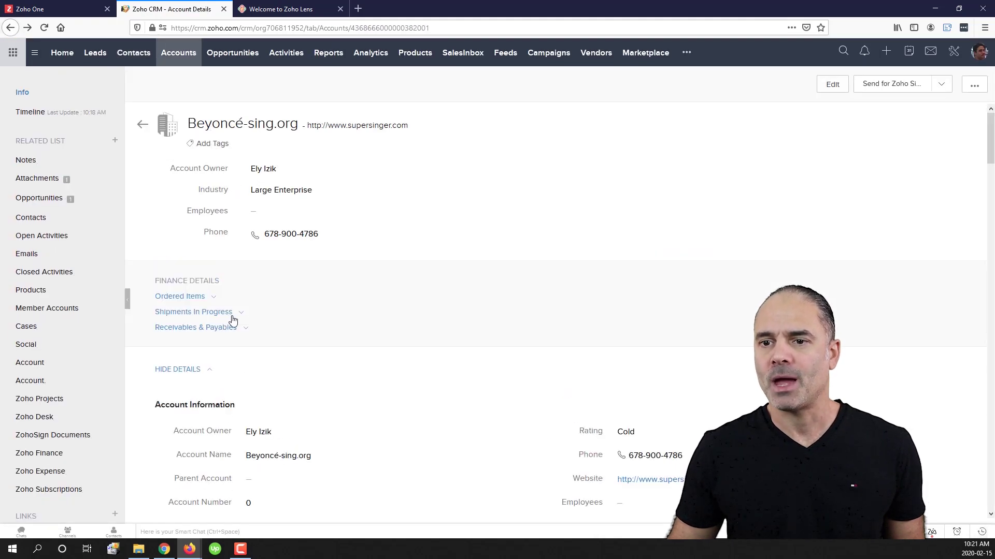
click(52, 178)
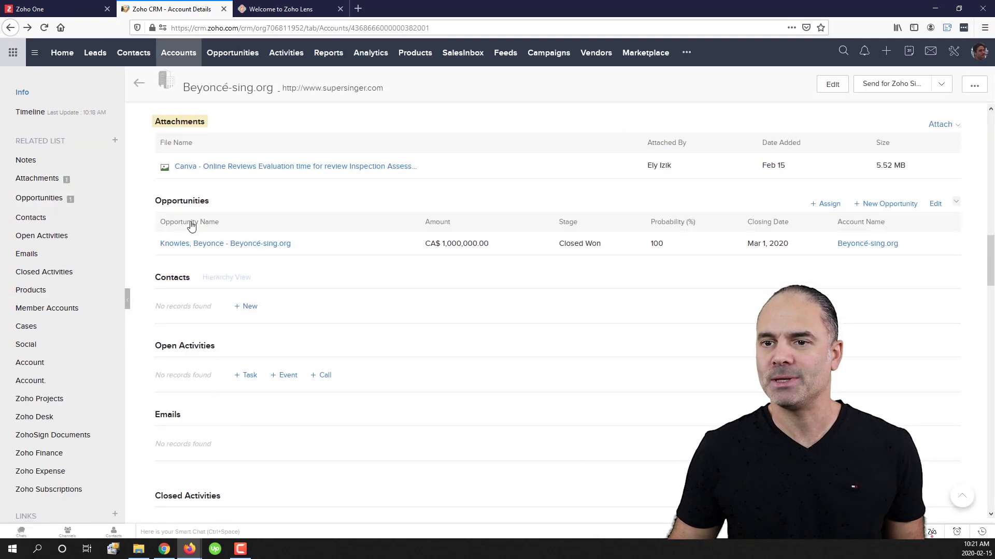
mouse_move(218, 173)
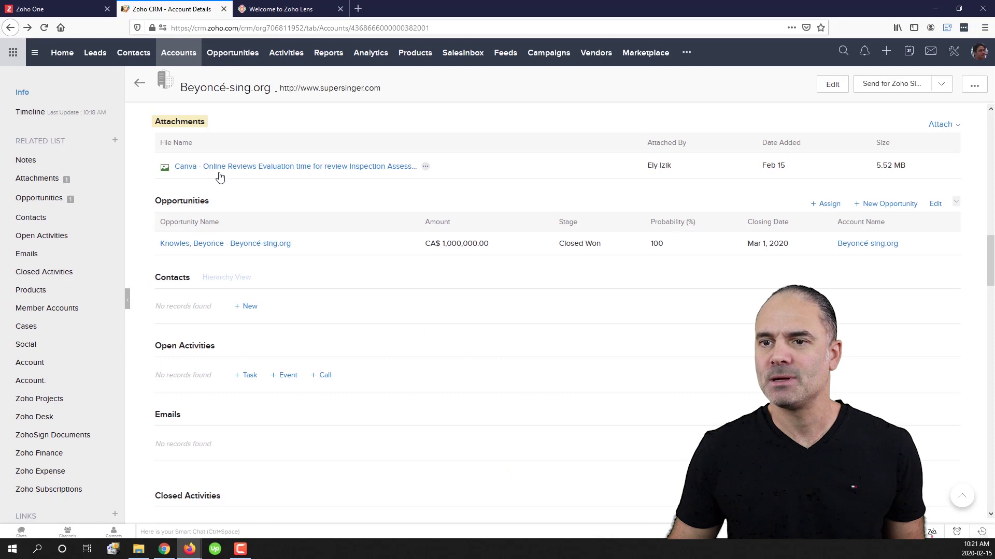
click(426, 168)
click(447, 182)
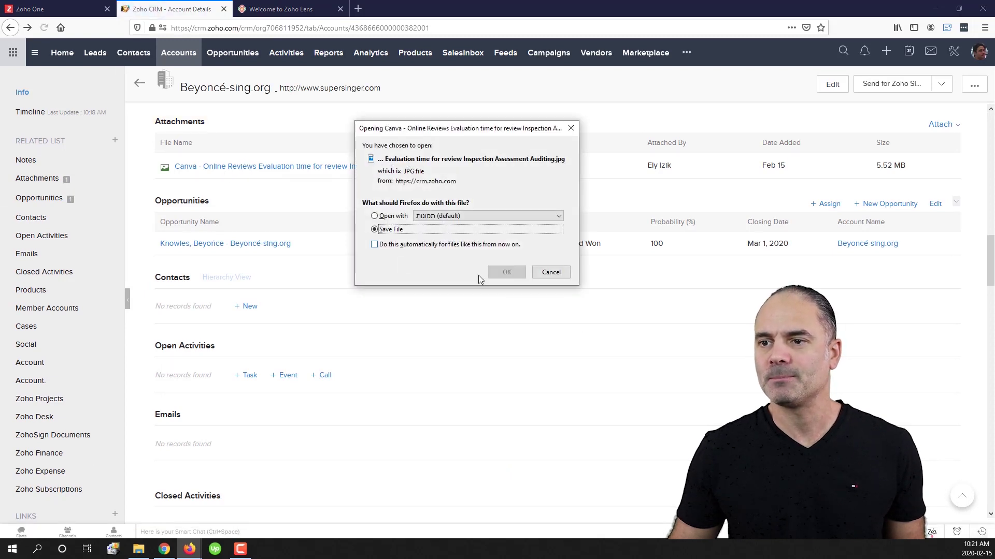
click(507, 272)
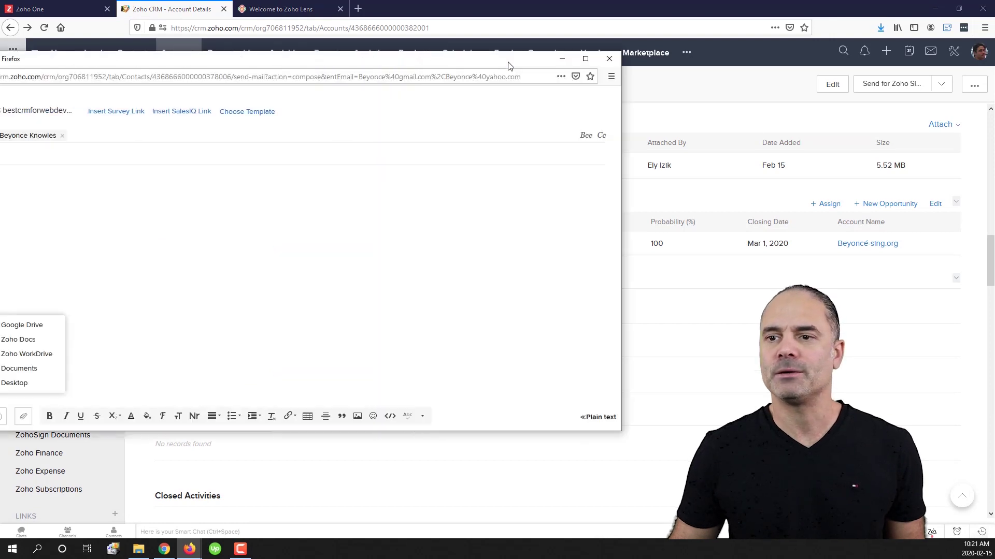
drag(509, 64, 639, 56)
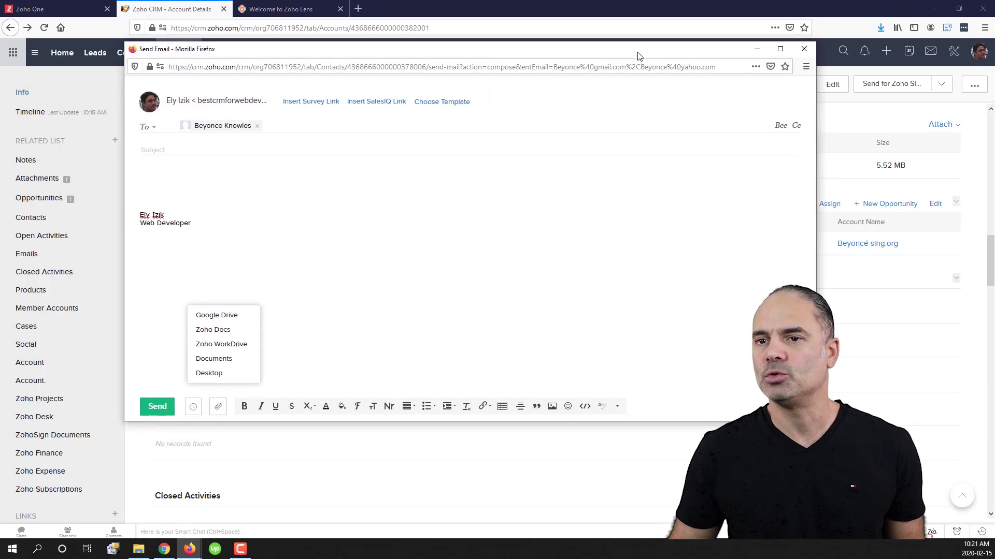
Step: Attach the 5.52 MB Canva online reviews JPG from the computer to the contact email, then close it
click(377, 271)
click(218, 406)
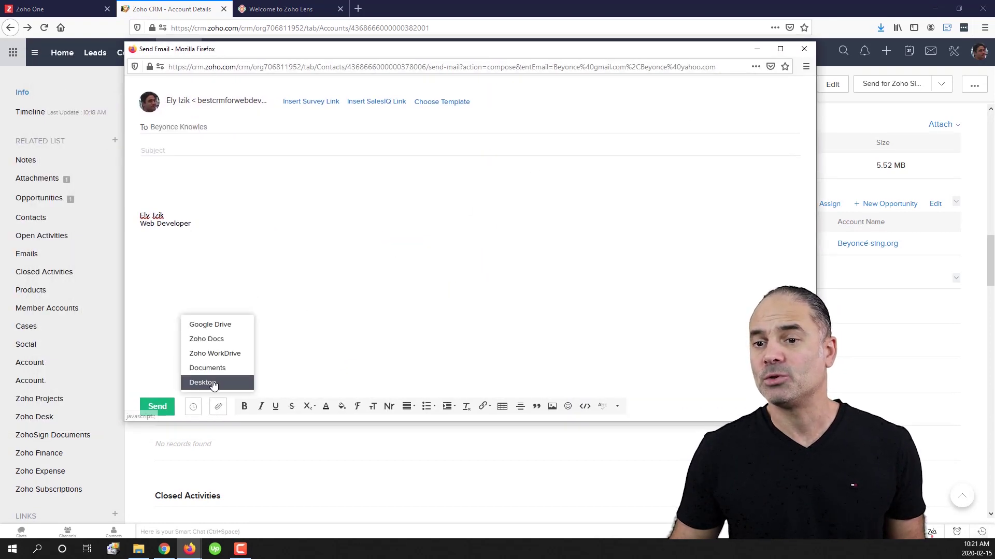
click(213, 383)
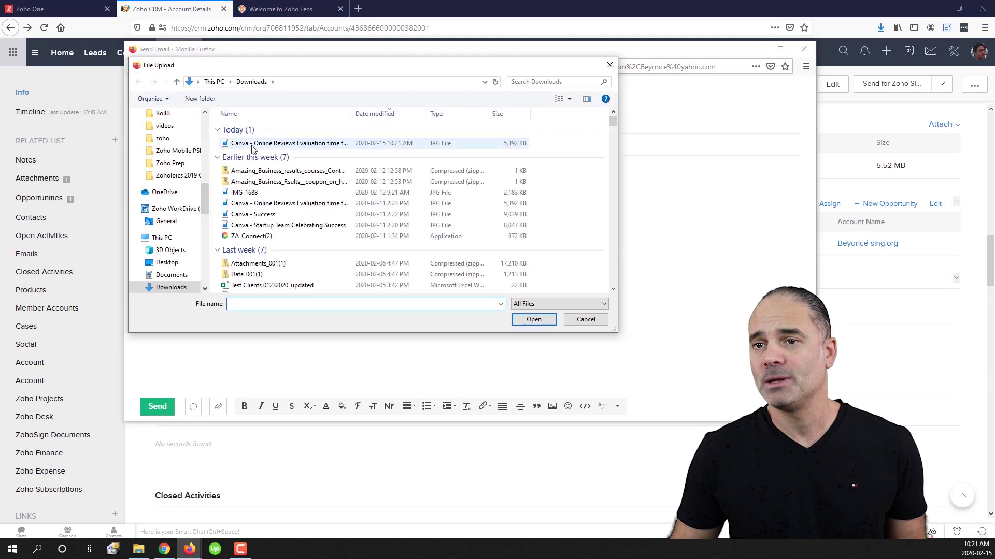
click(253, 145)
click(539, 321)
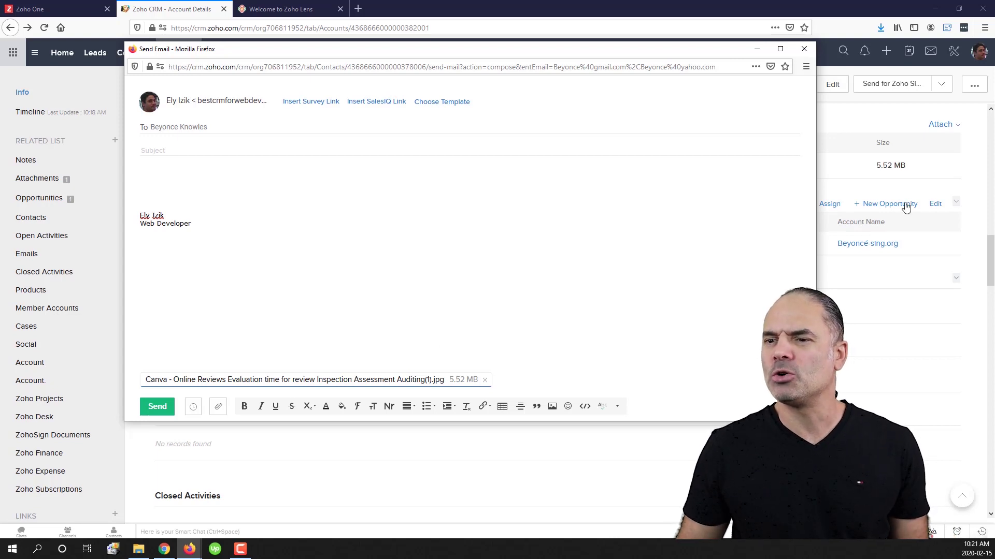
click(804, 48)
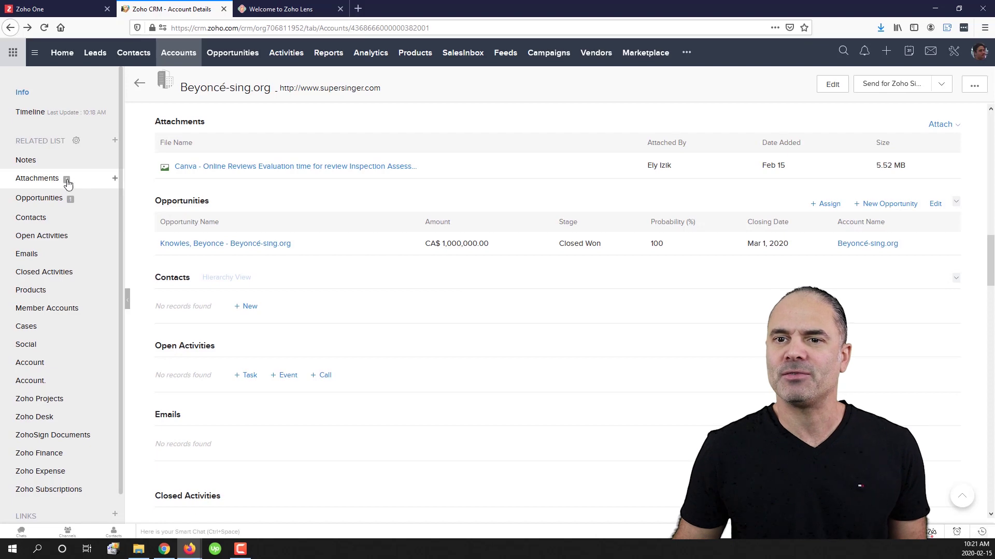
Step: Search 'zoho workdrive' in a new Firefox tab and open the Zoho WorkDrive product page
click(358, 8)
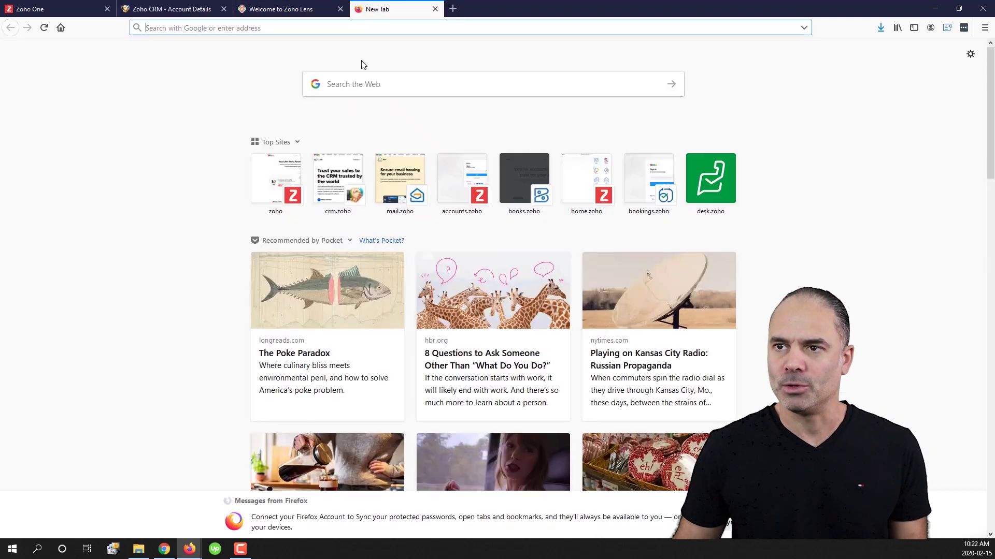
text(zoho )
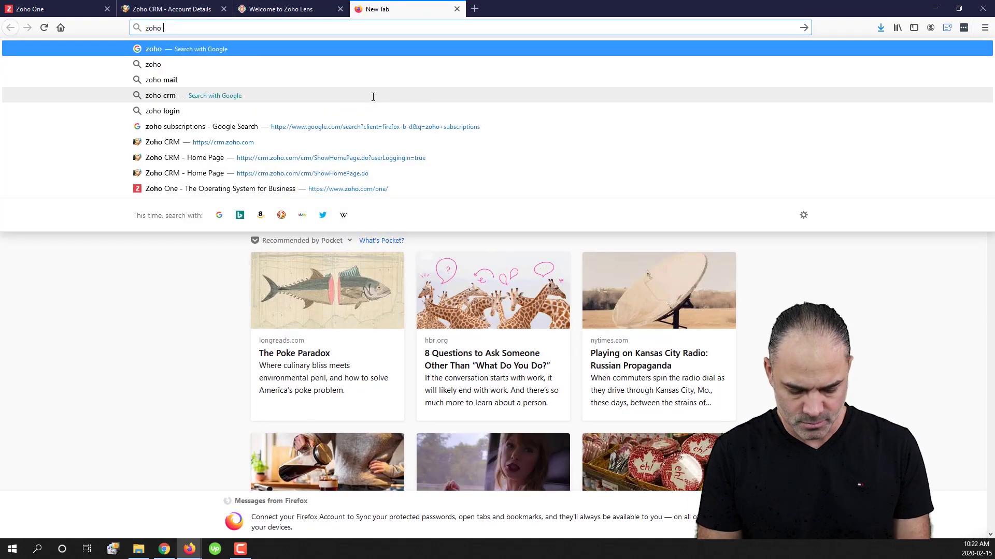
text(workdrive)
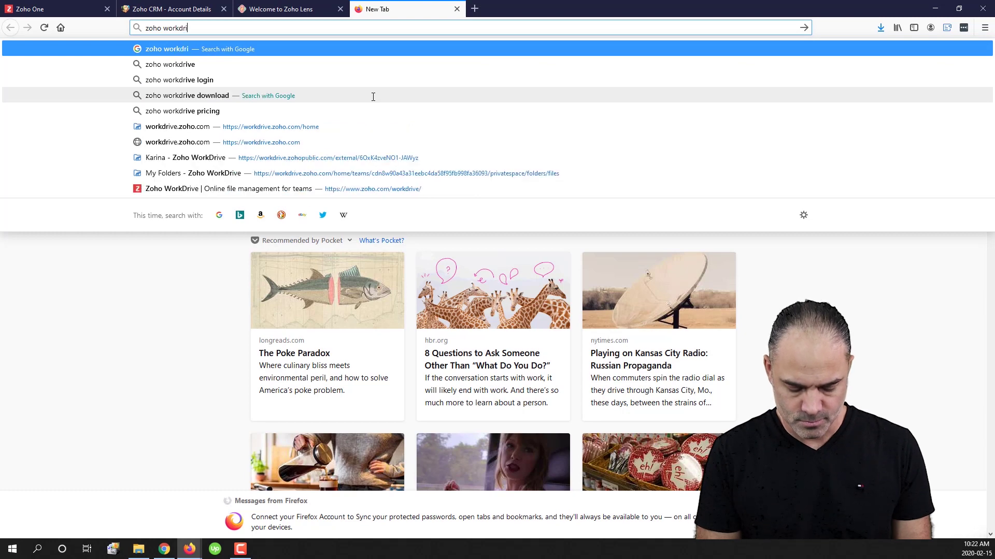
key(Return)
click(197, 148)
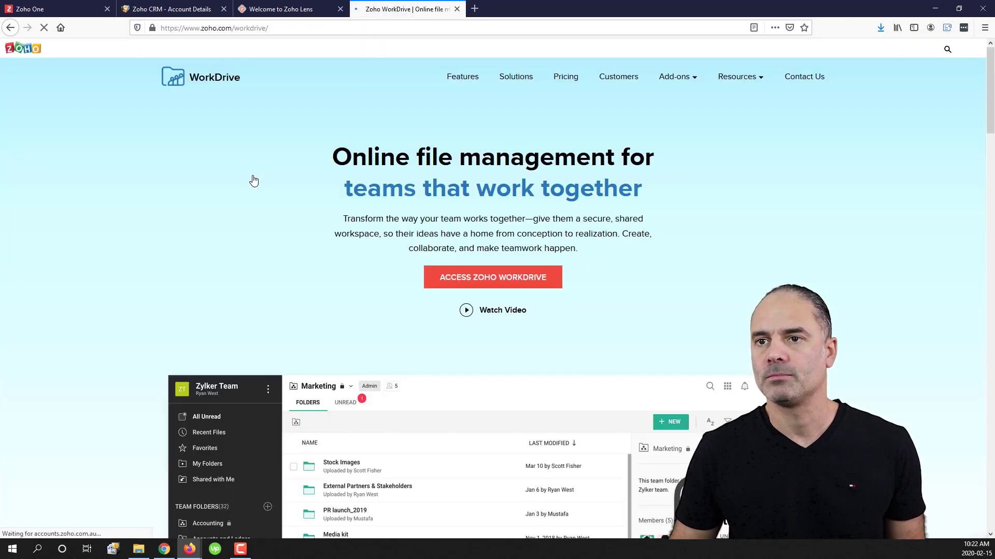
Step: Launch WorkDrive and create a 'Clients' folder in the General team folder, then open it
click(485, 271)
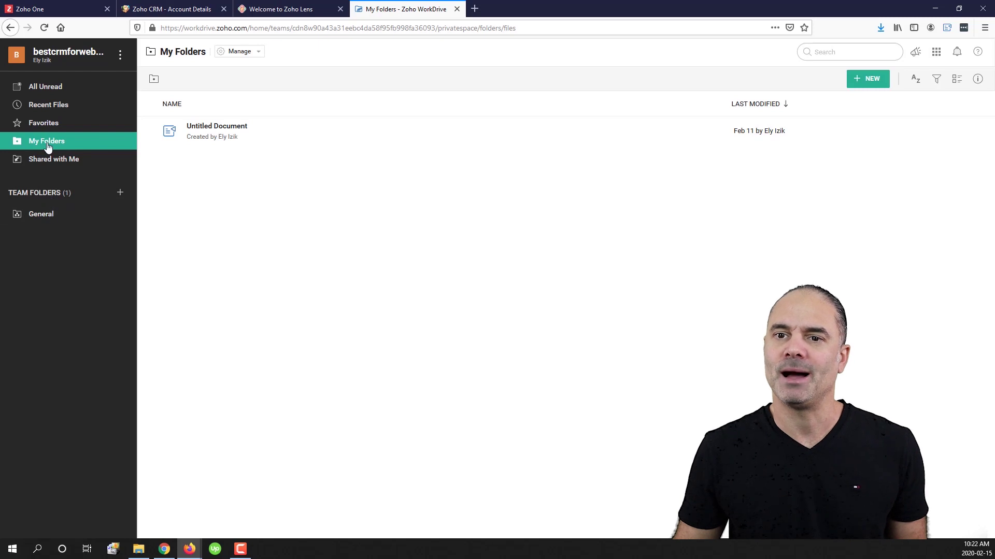
click(50, 217)
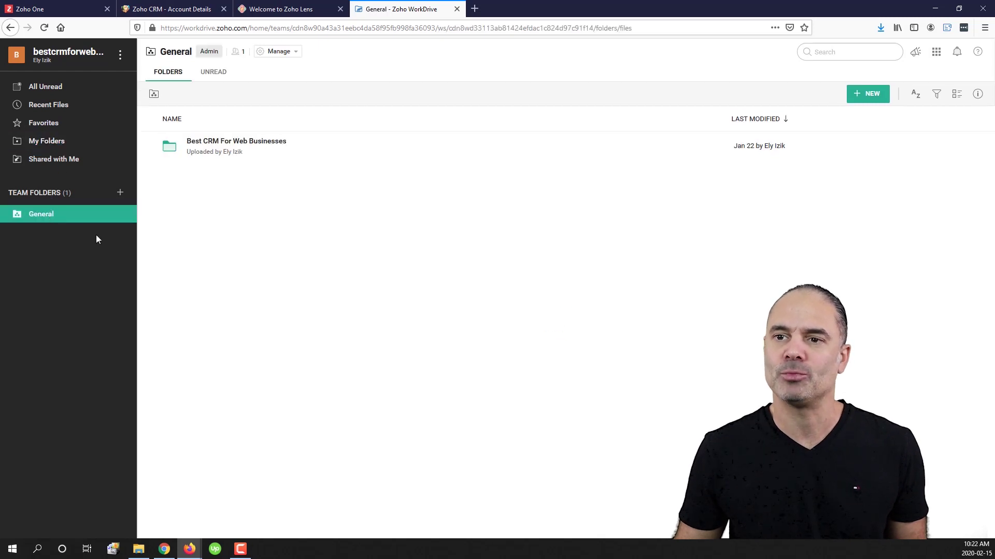
click(880, 94)
click(804, 118)
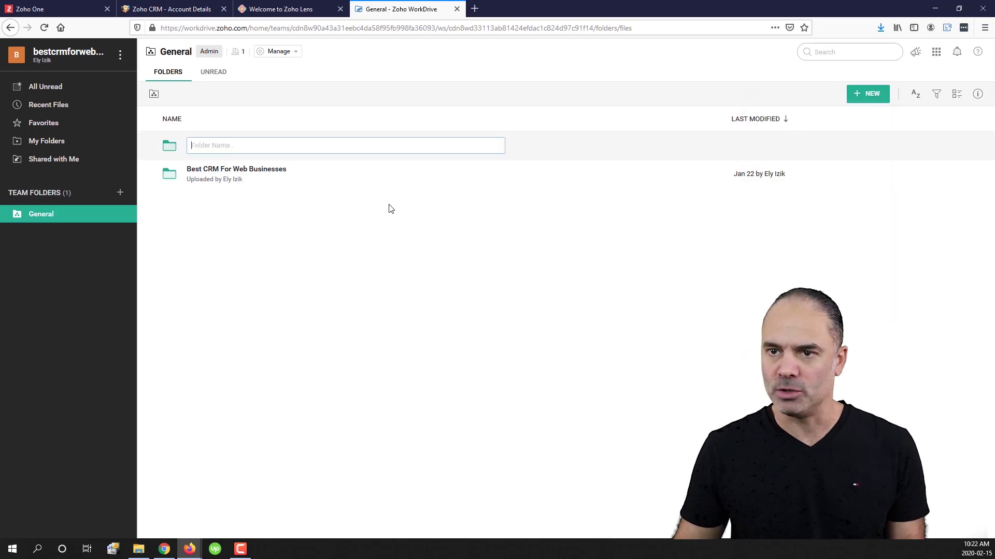
text(Client)
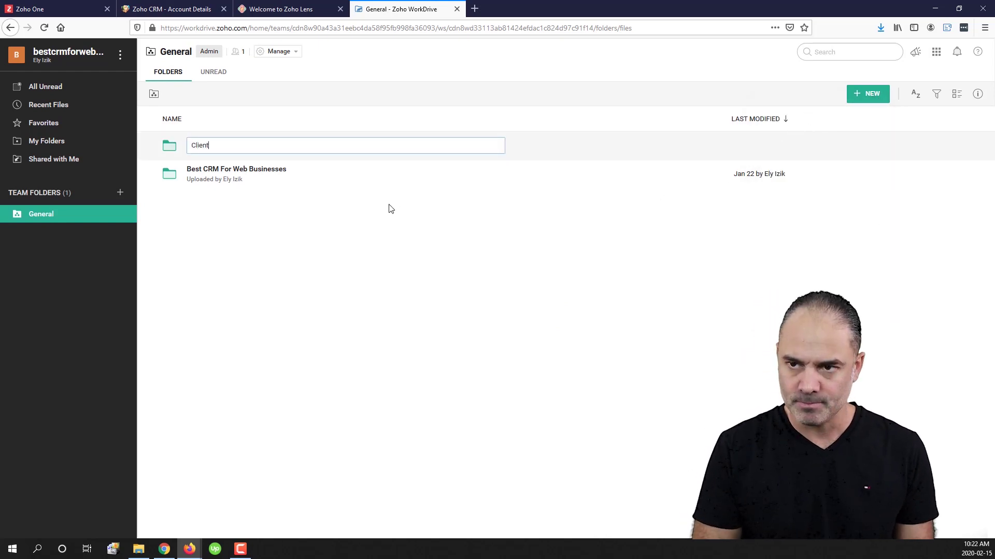
text(s)
key(Return)
click(172, 150)
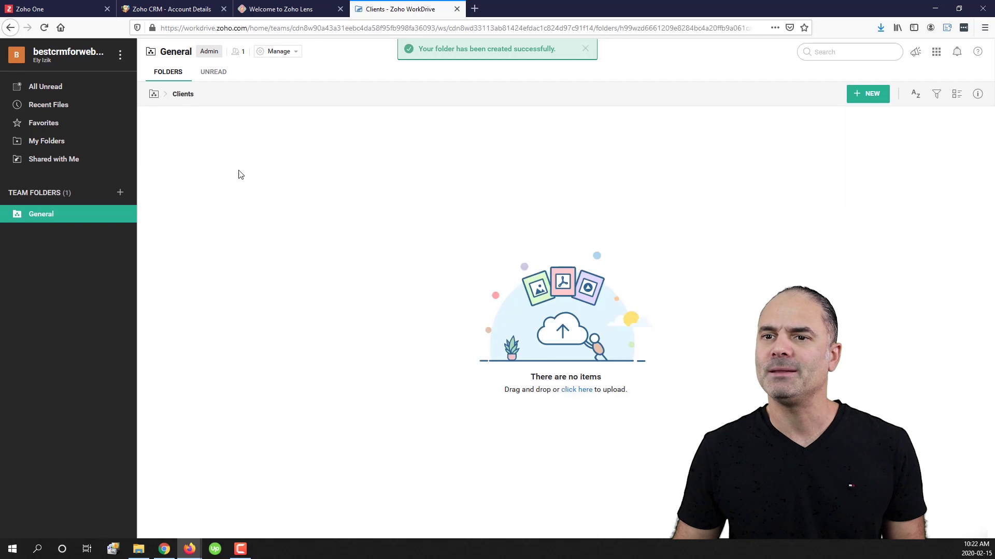
Step: Create a 'Beyoncé' folder inside Clients, taking the name from the CRM account title
click(174, 9)
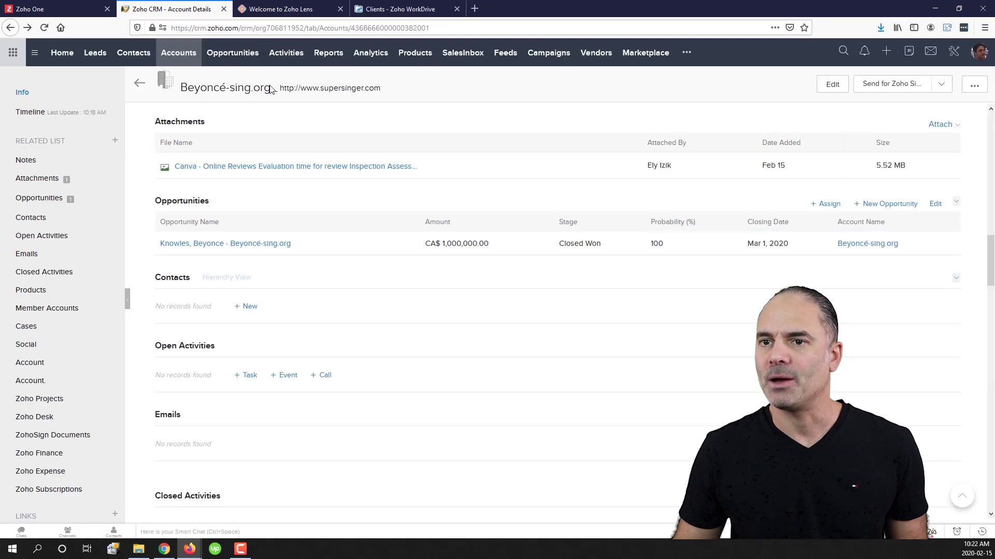
double_click(216, 88)
click(394, 8)
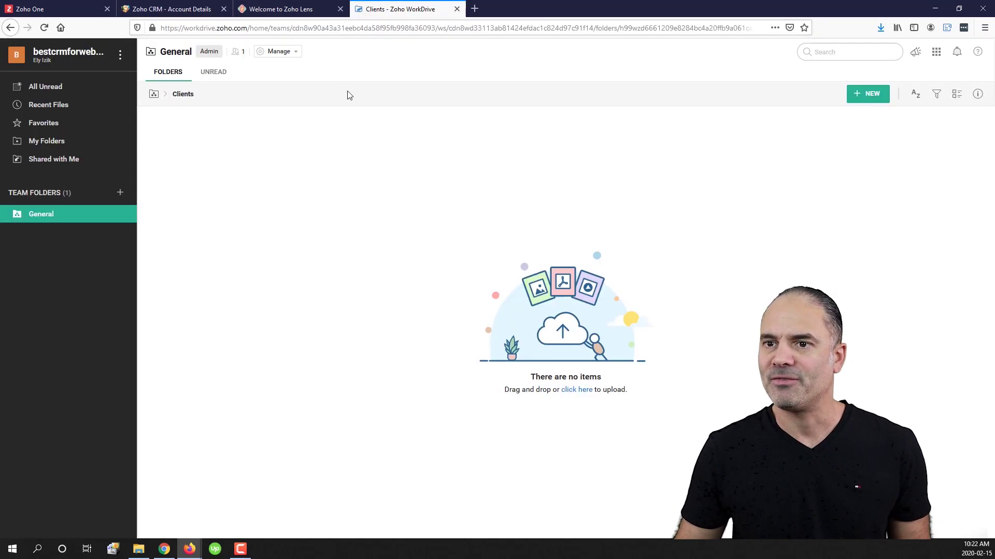
right_click(238, 210)
click(870, 93)
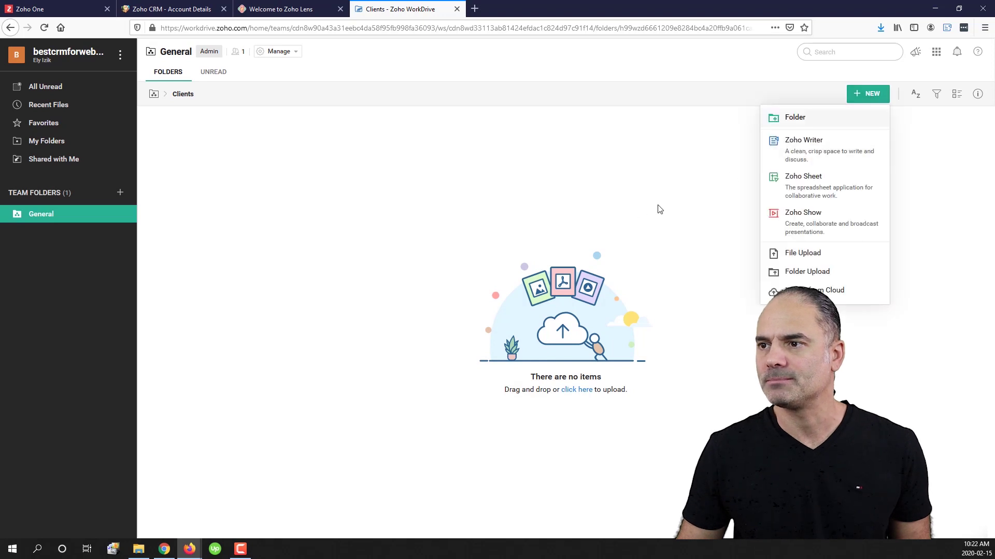
click(793, 119)
key(Return)
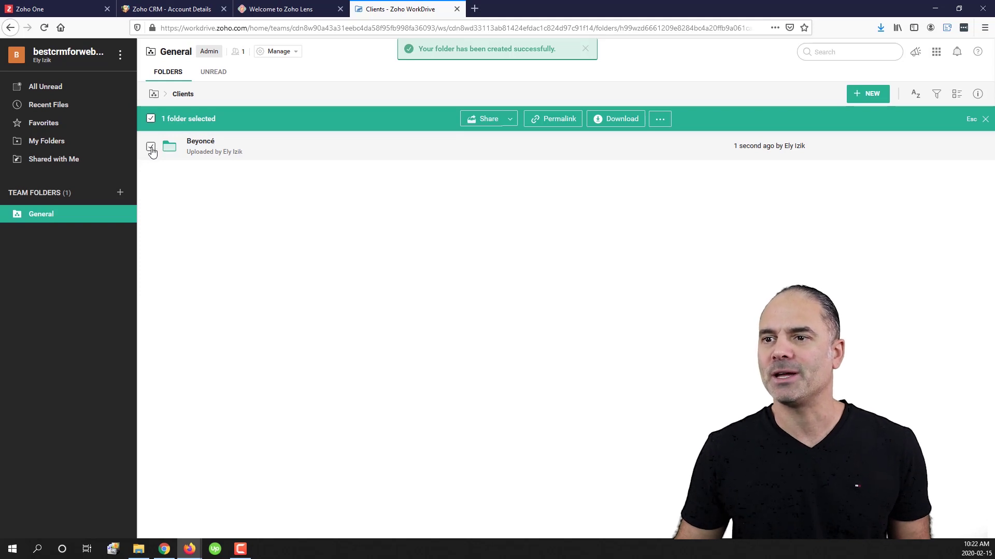
click(487, 120)
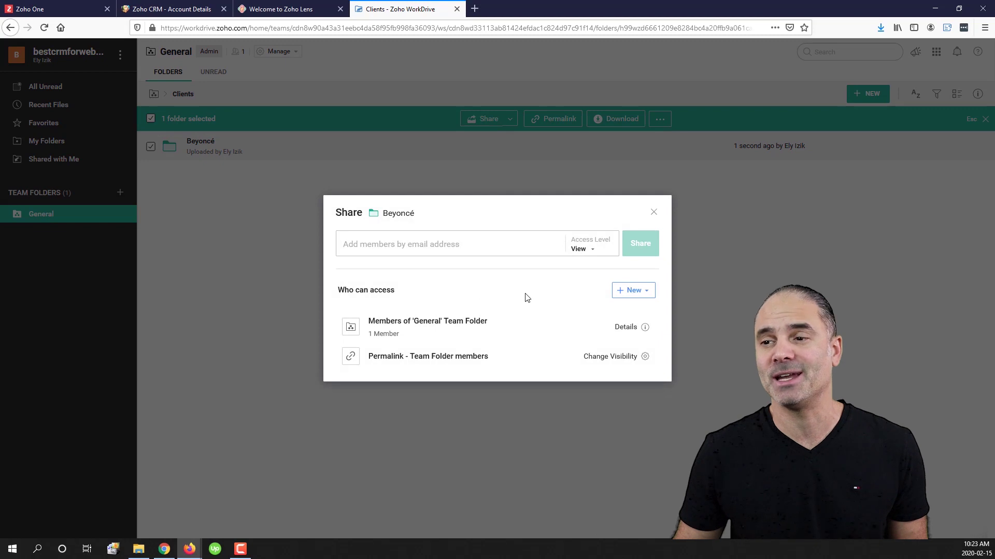
click(632, 292)
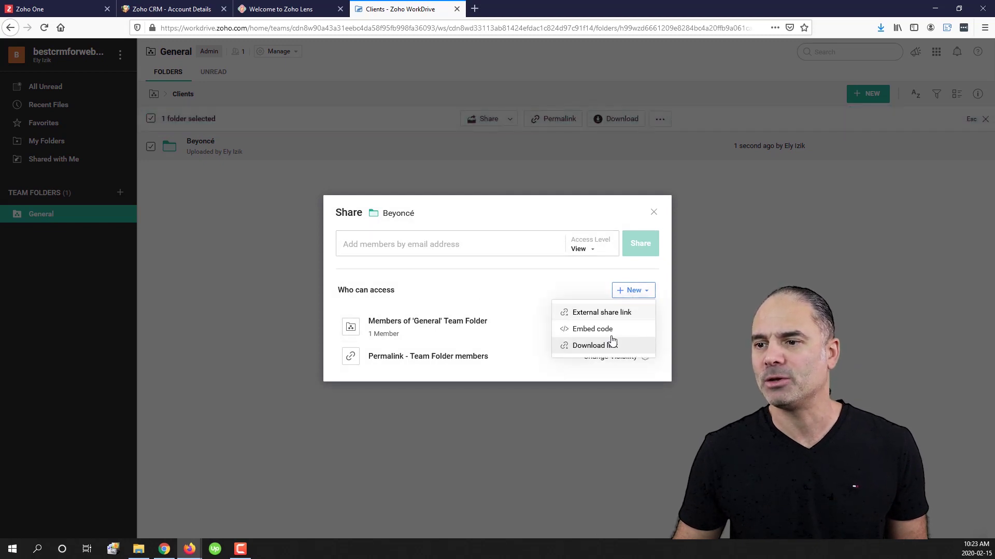
click(613, 315)
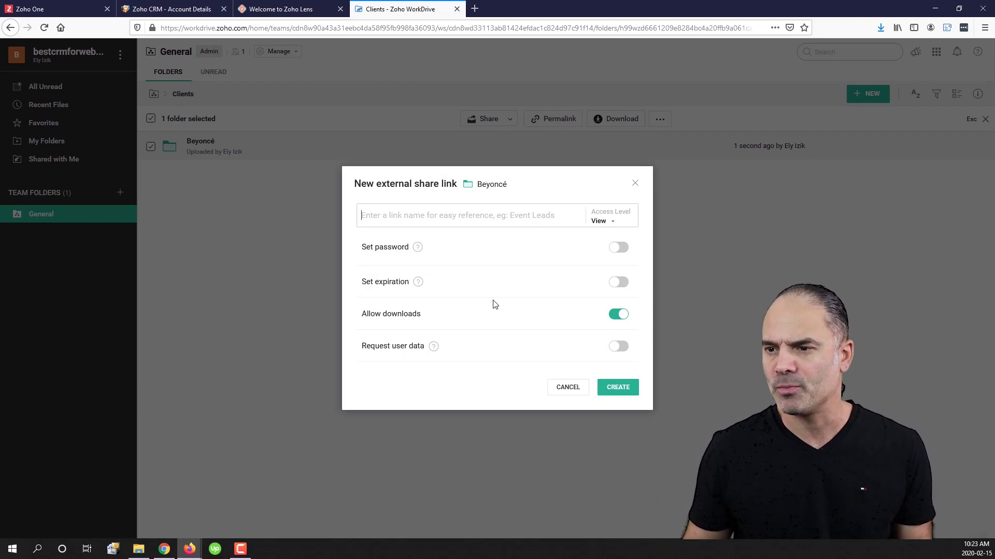
click(569, 392)
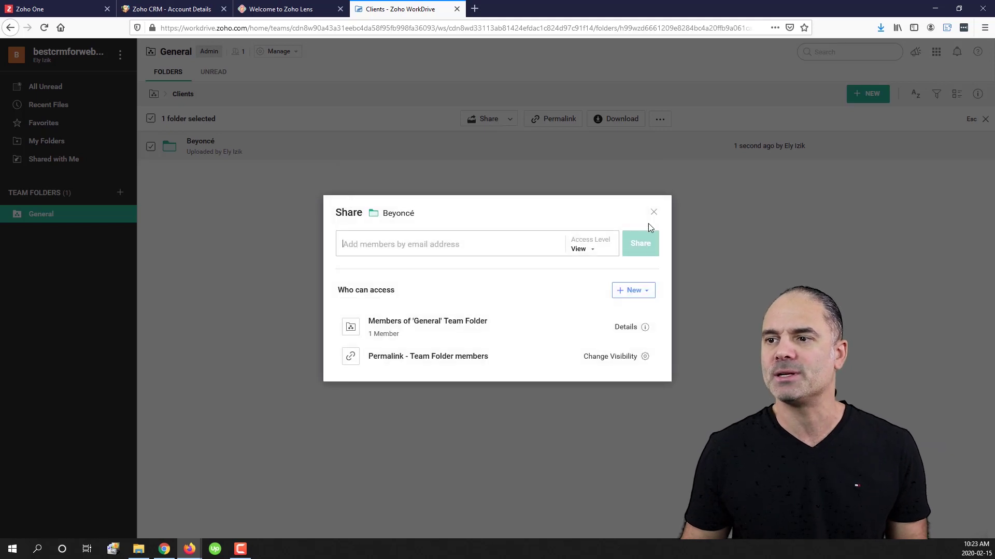
click(652, 213)
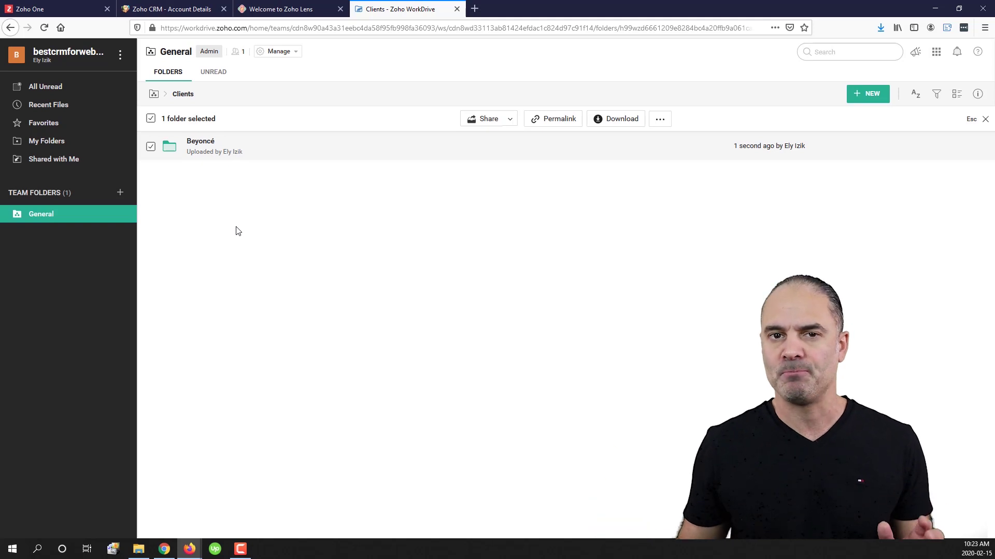
Step: From the Beyoncé-sing.org account, browse WorkDrive attachments to General › Clients › Beyoncé
click(177, 15)
click(392, 115)
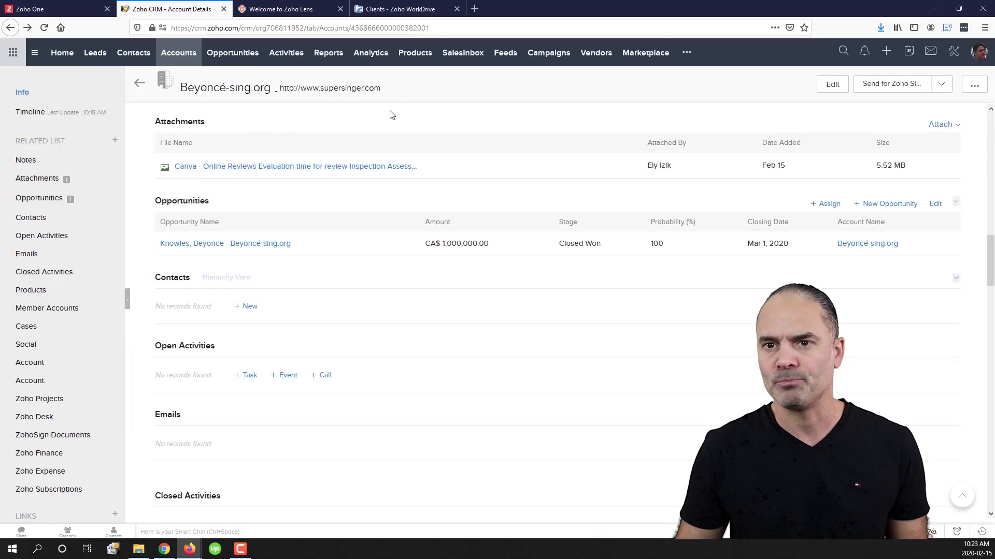
click(116, 179)
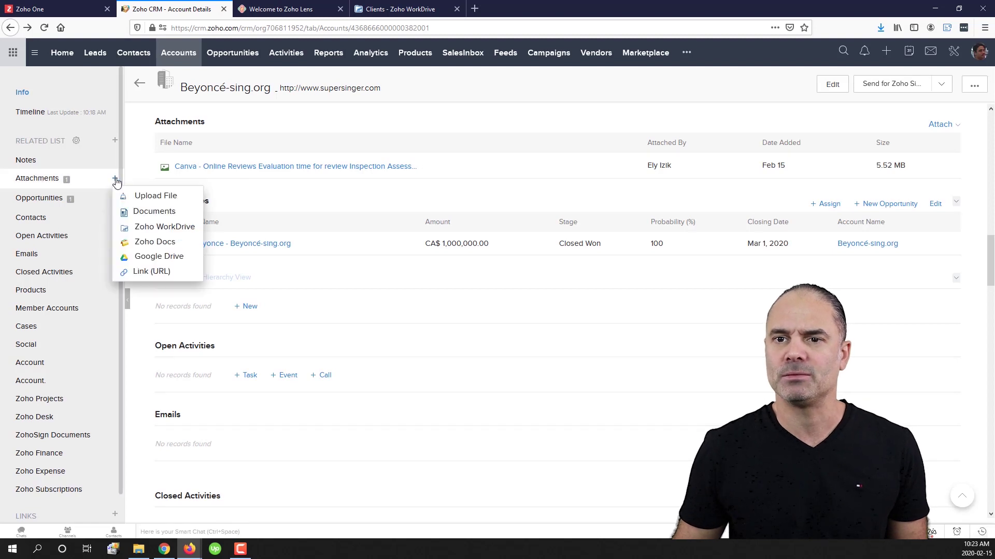
click(165, 227)
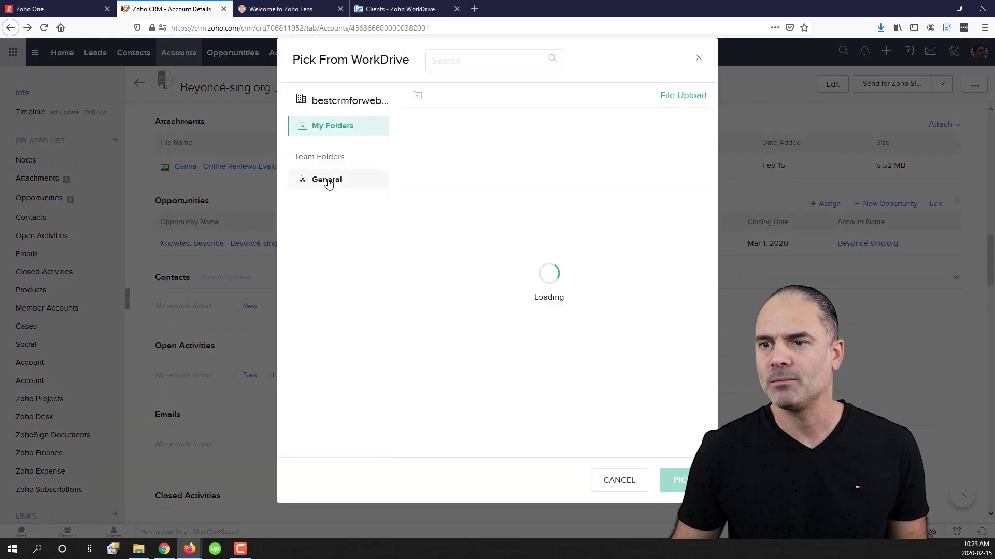
click(326, 180)
click(467, 146)
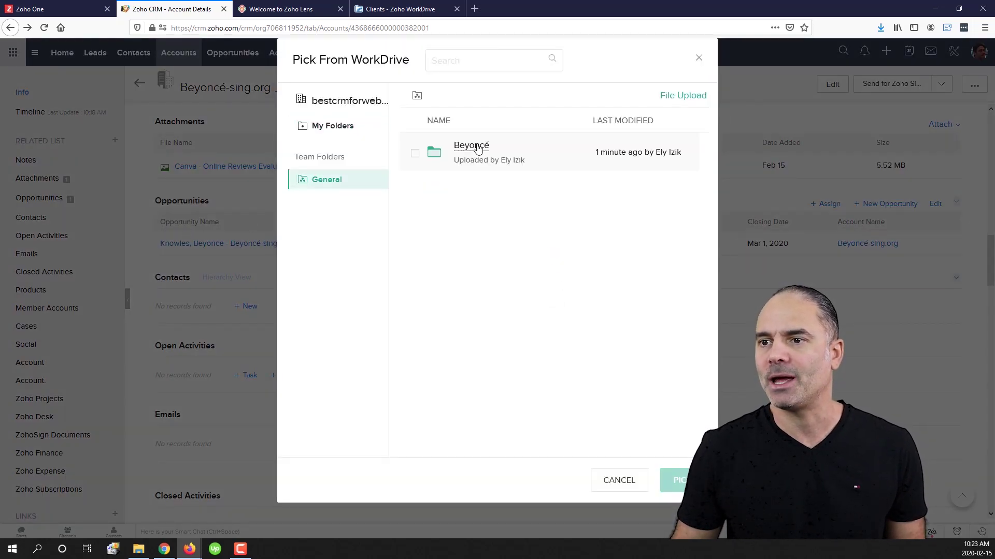
click(472, 150)
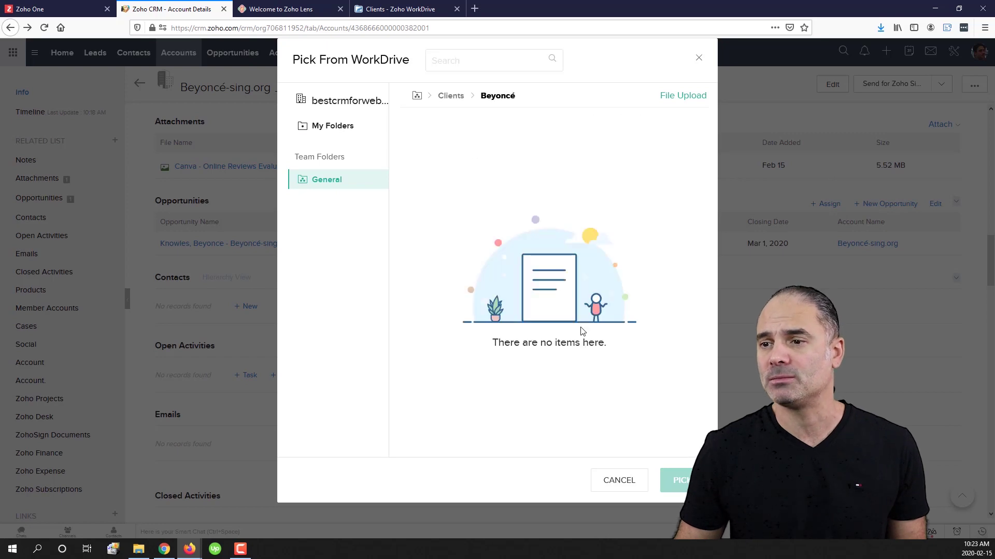
Step: Upload the Canva review JPG into the Beyoncé folder and close the WorkDrive picker
click(685, 97)
click(202, 87)
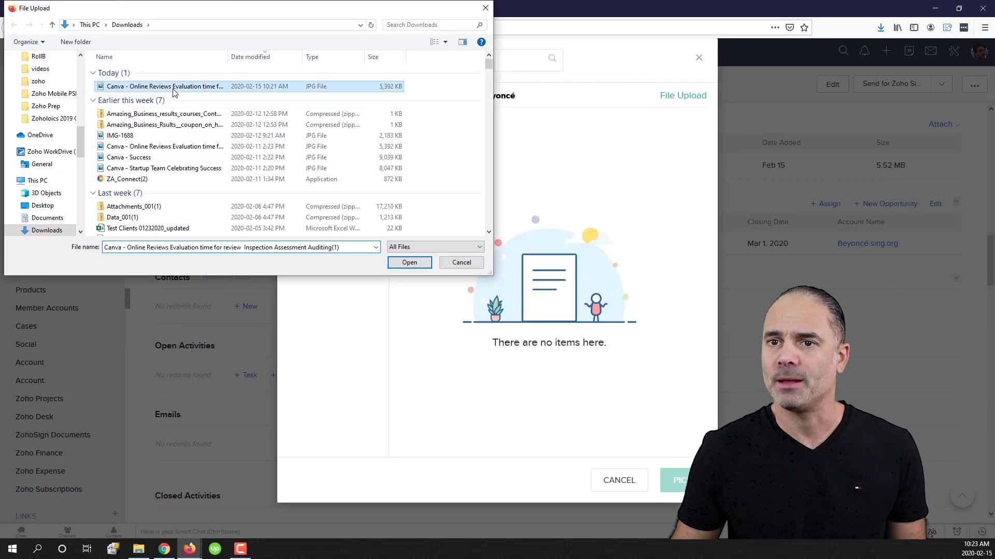
click(409, 262)
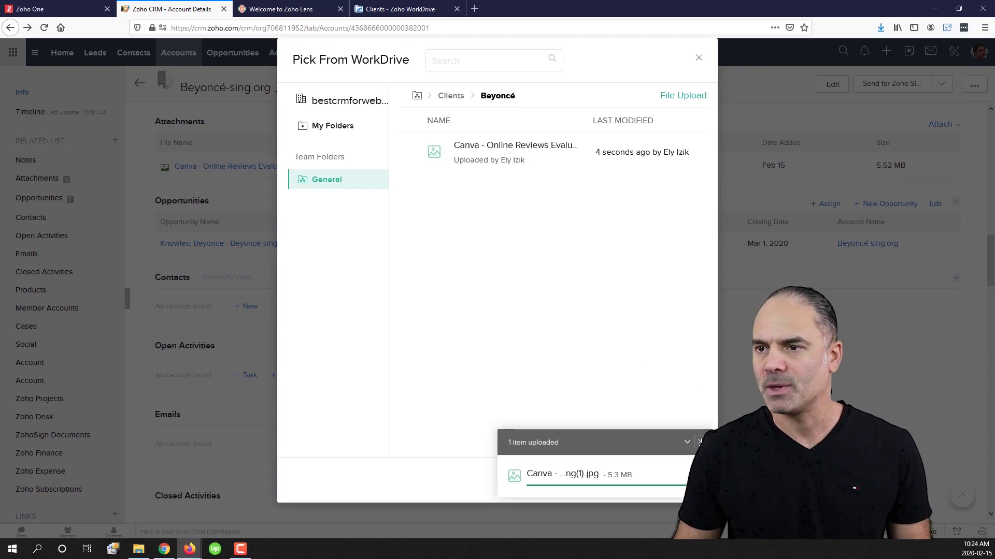
click(700, 442)
click(699, 58)
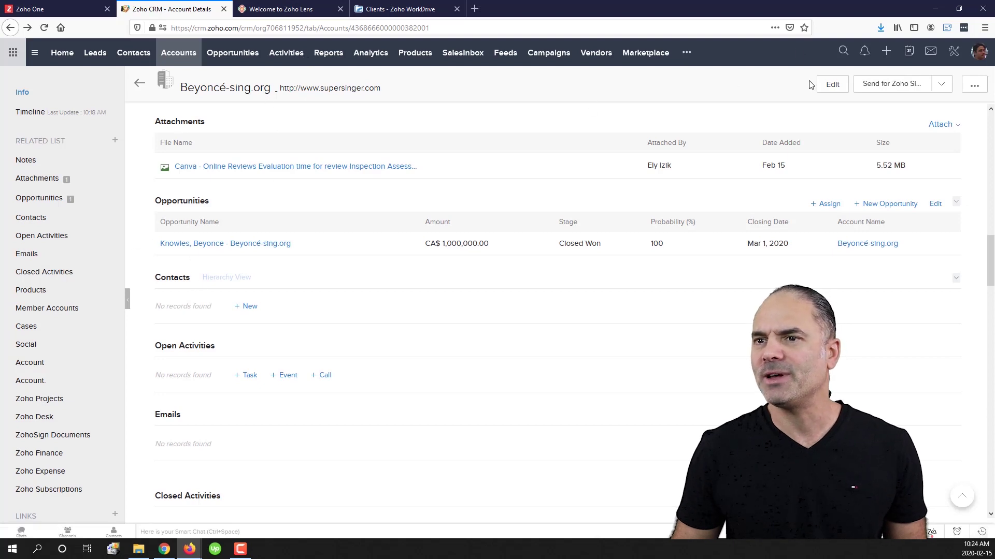
click(134, 53)
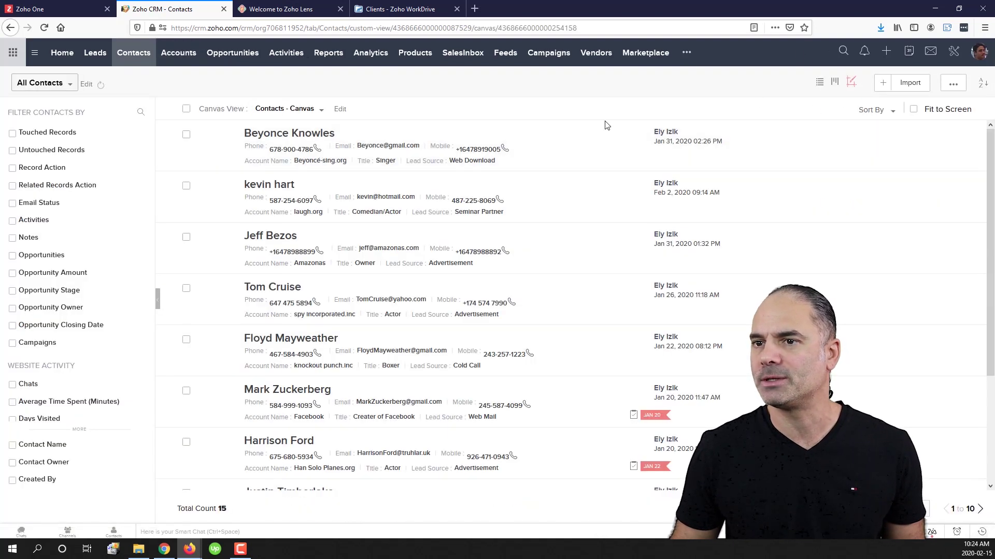
Step: Start an email to the Beyoncé-sing.org contact and pick the Clients folder and Canva file from WorkDrive
click(313, 144)
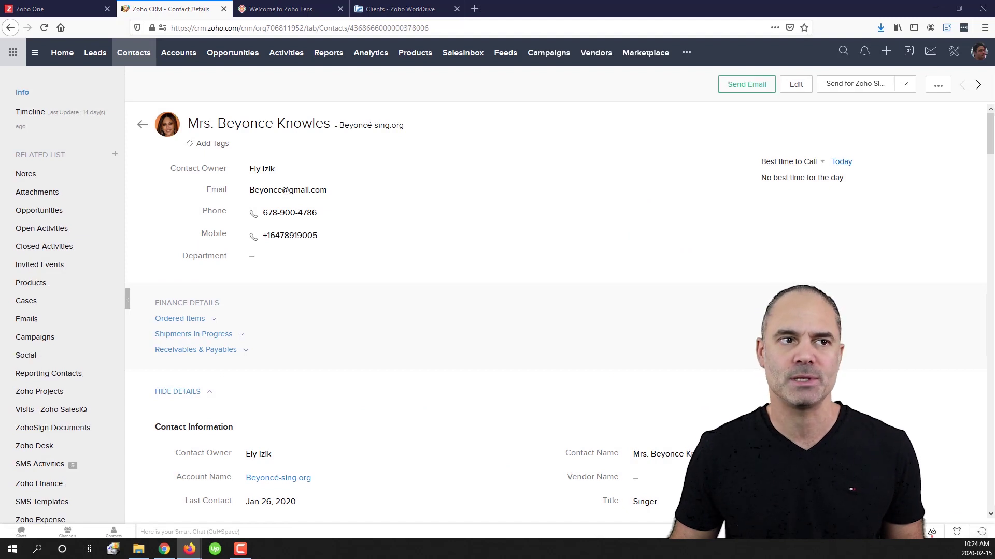
click(747, 84)
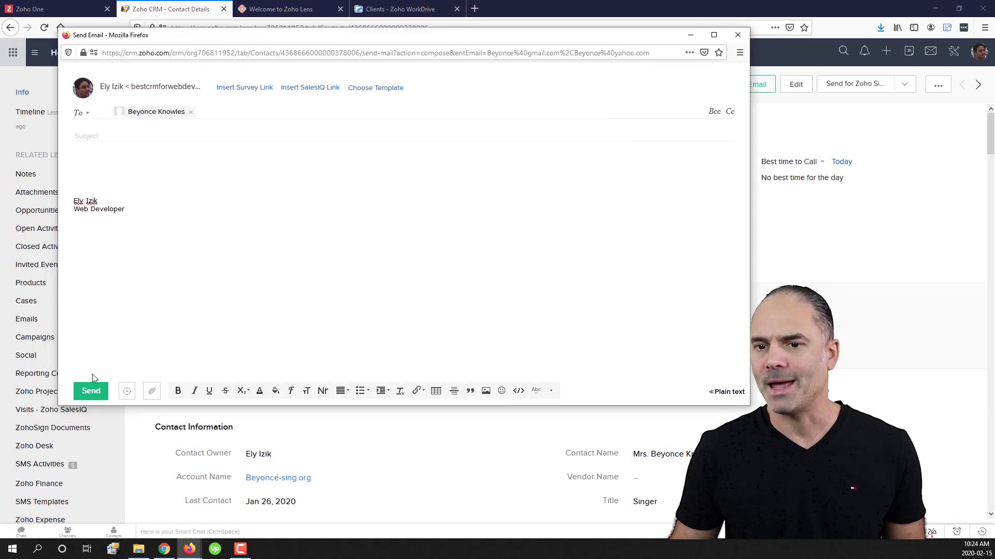
click(152, 391)
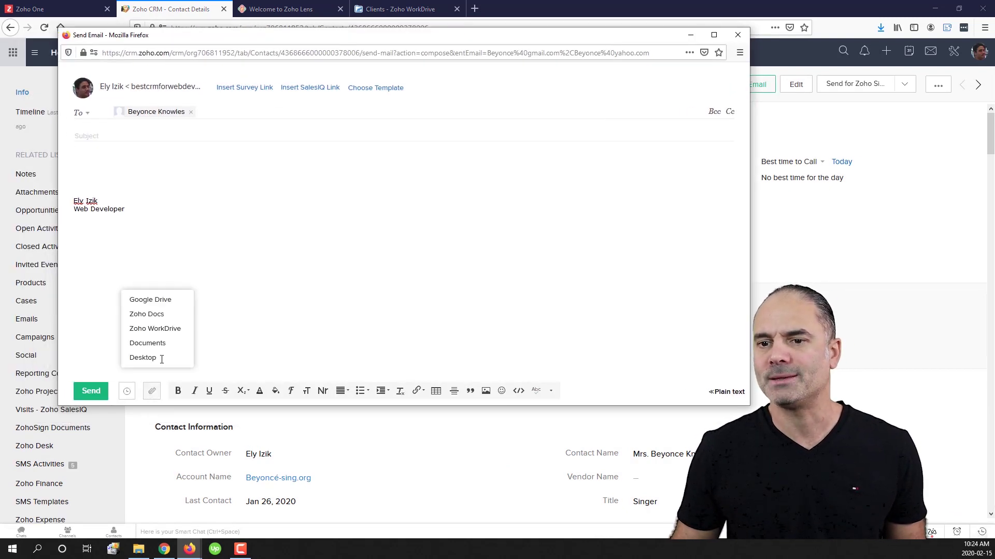
click(165, 330)
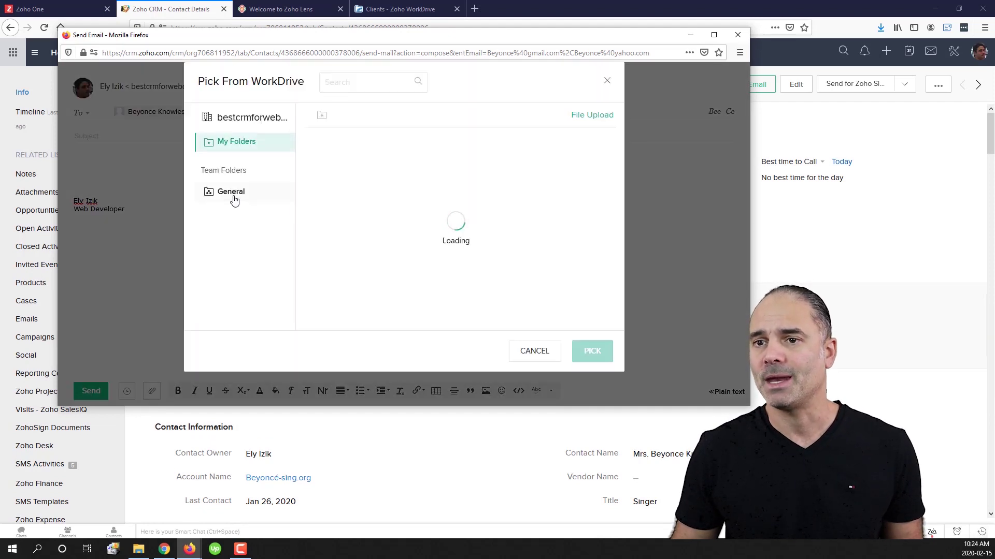
click(231, 192)
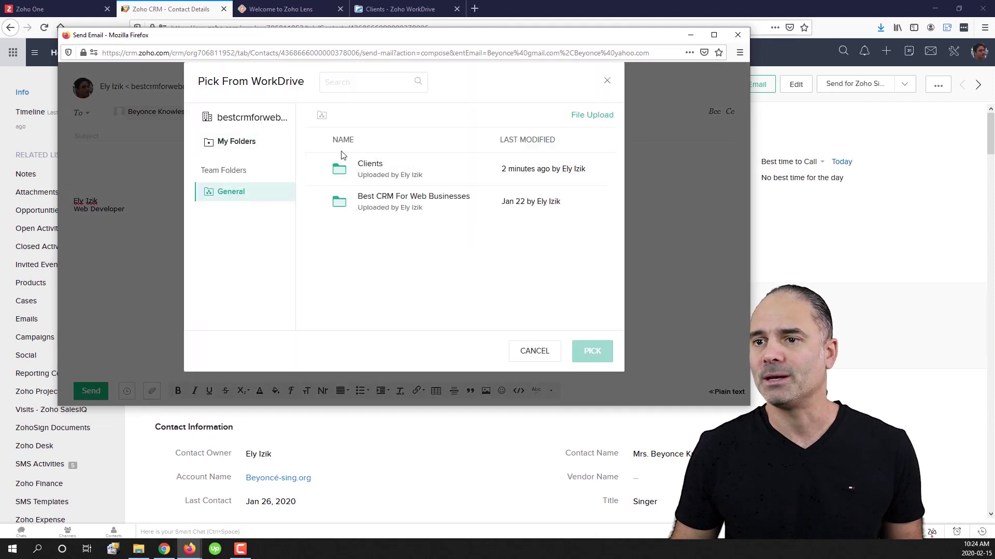
double_click(384, 166)
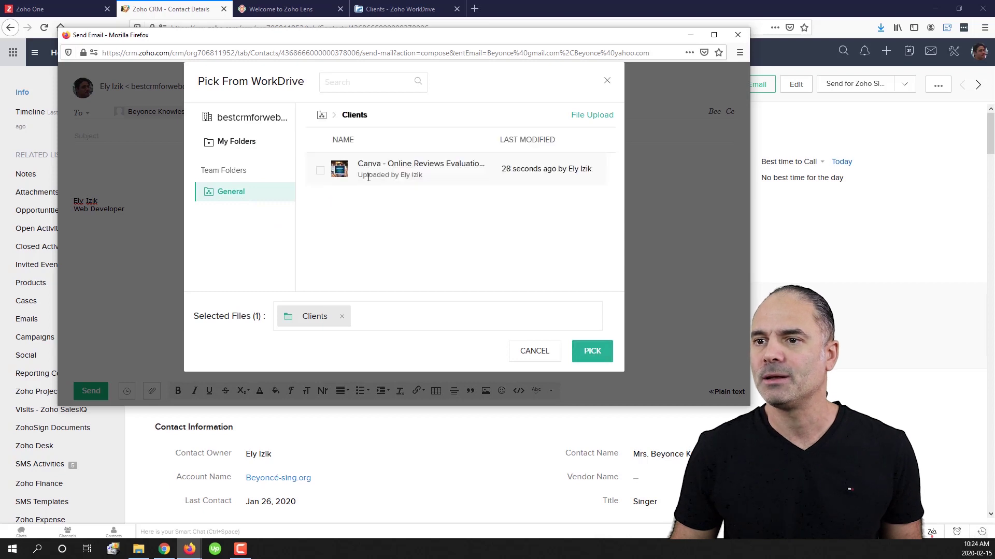
click(317, 172)
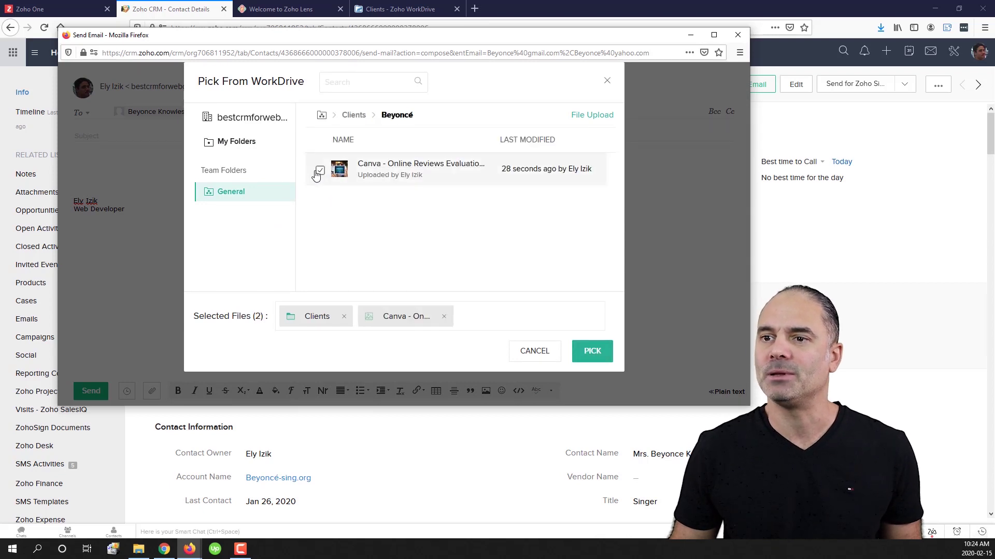
click(590, 356)
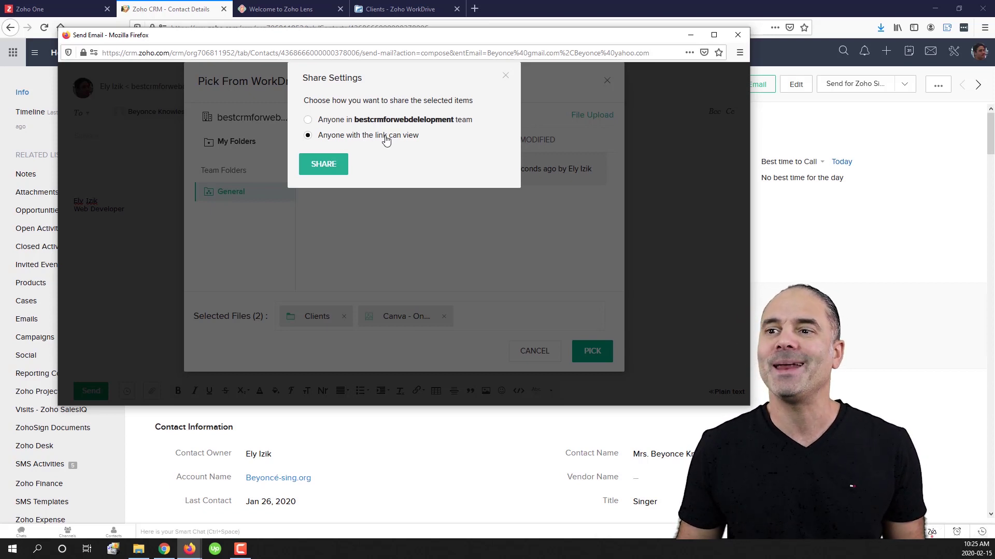
Step: Share the Clients folder and Canva JPG with 'Anyone with the link can view' access
click(330, 165)
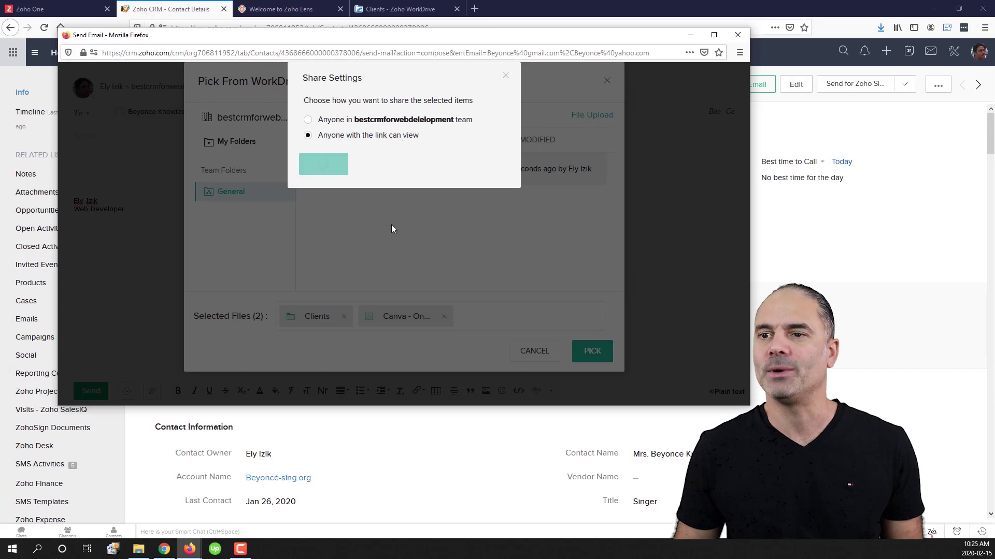